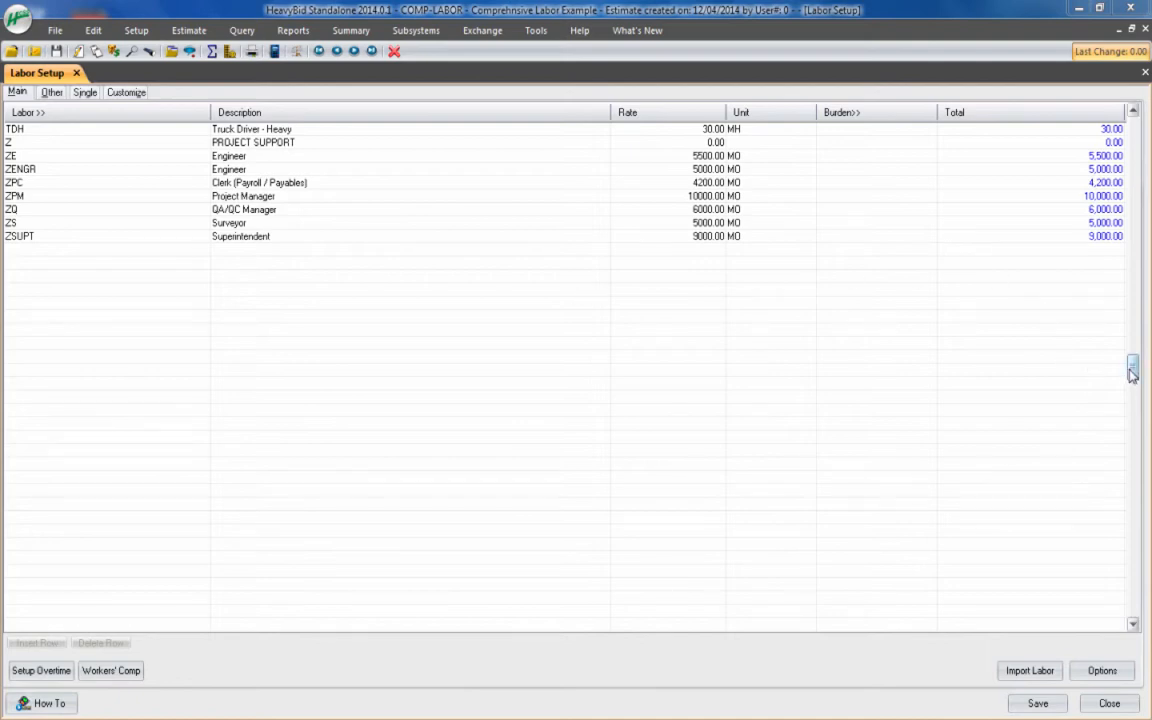
Step: Enable WC on Base Burden Only in the estimate's data entry rules and update the estimate with the new burden table information
{"action": "left_click_drag", "start_coordinate": [1132, 368], "coordinate": [1115, 131]}
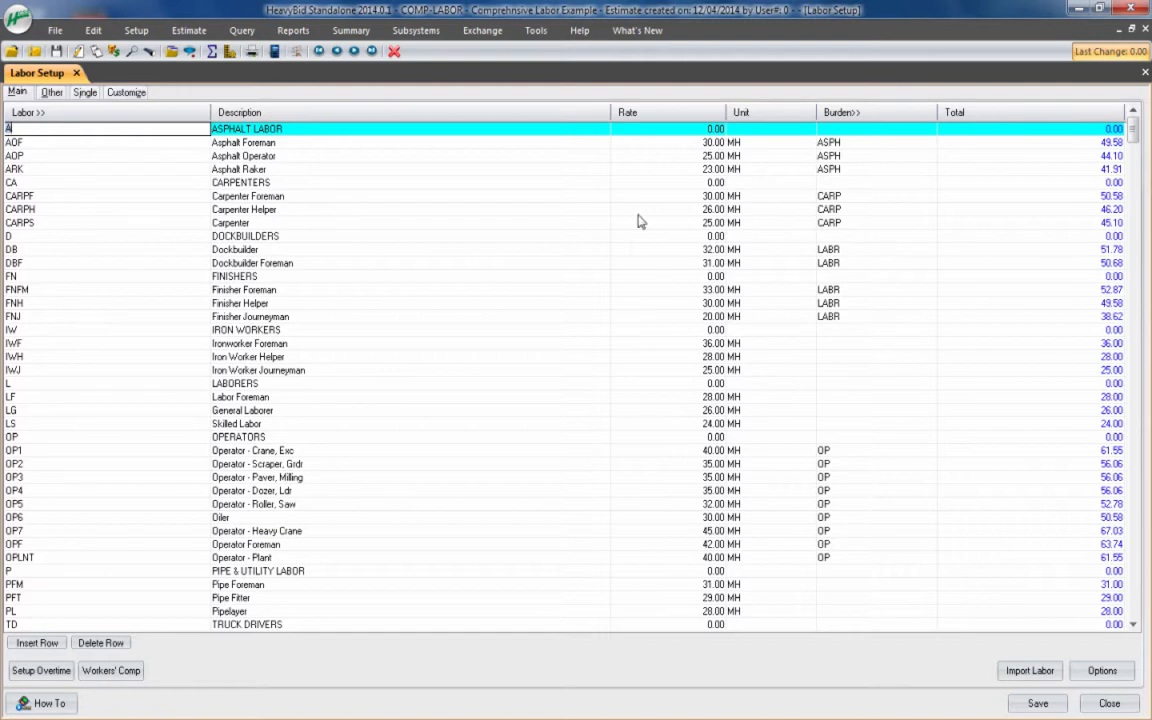
{"action": "left_click", "coordinate": [540, 33]}
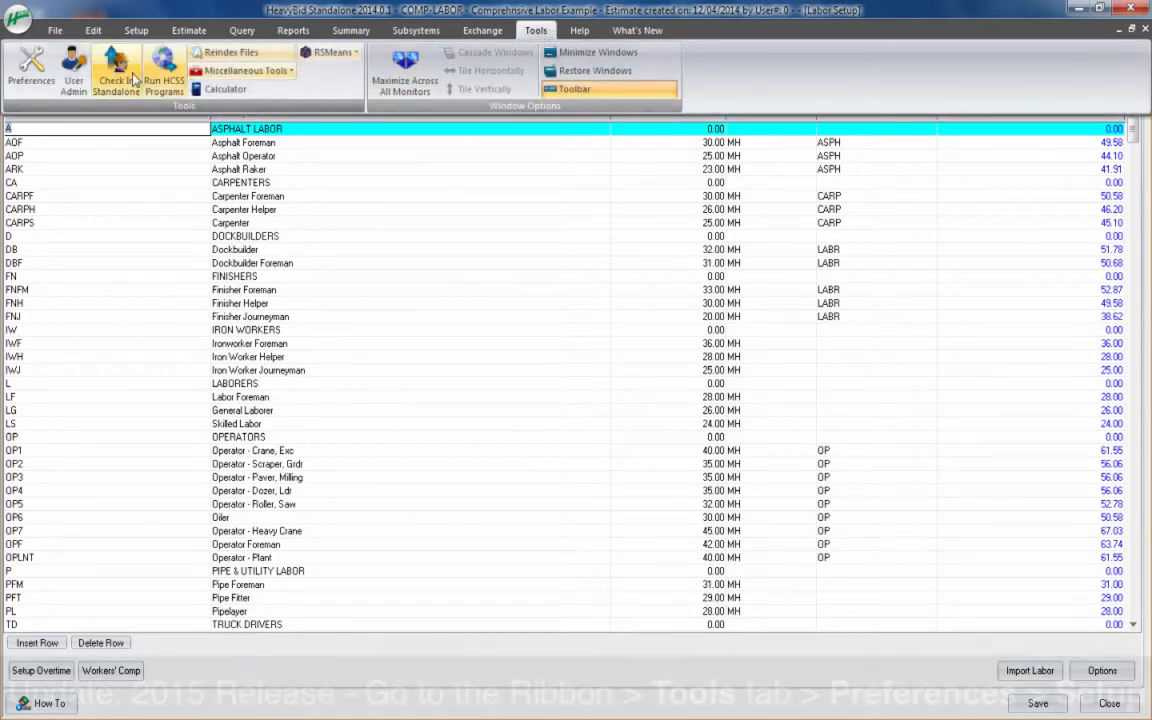
{"action": "left_click", "coordinate": [36, 80]}
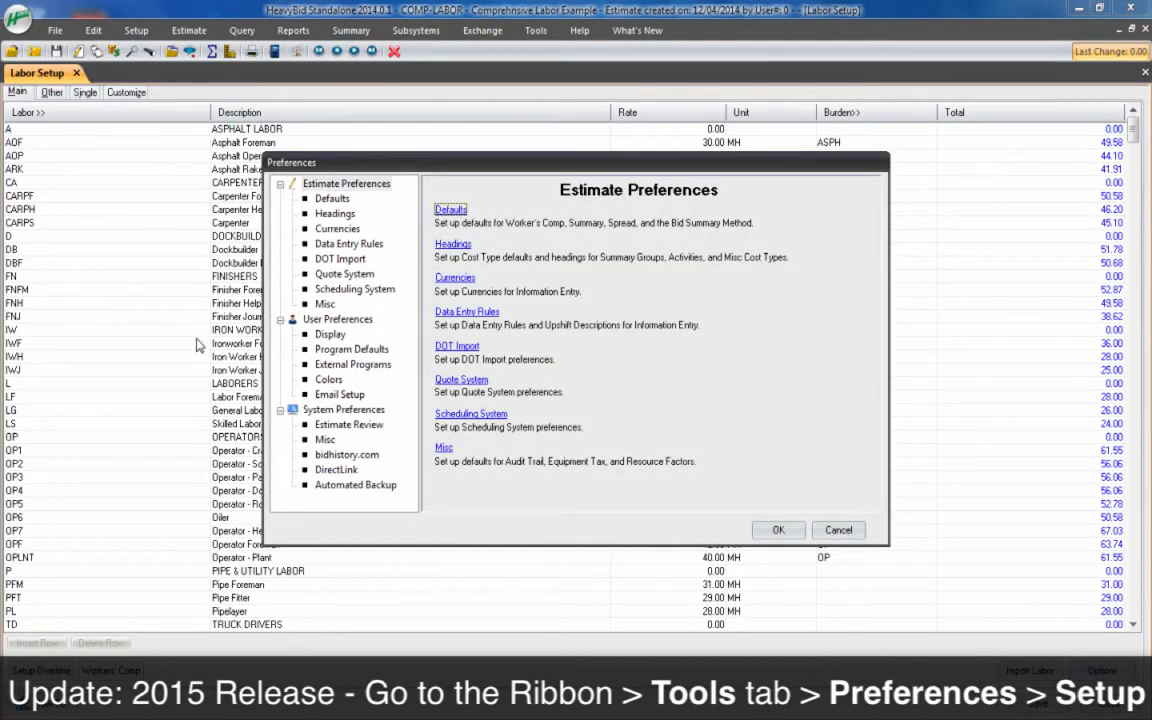
{"action": "left_click", "coordinate": [329, 246]}
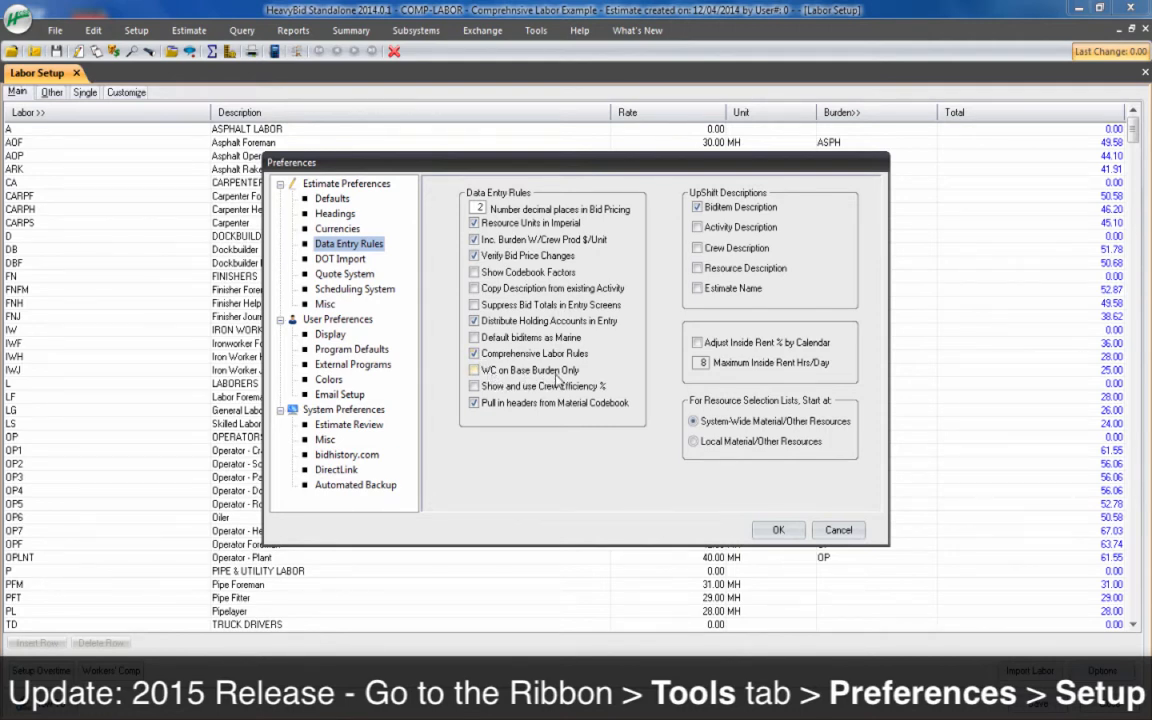
{"action": "left_click", "coordinate": [474, 371]}
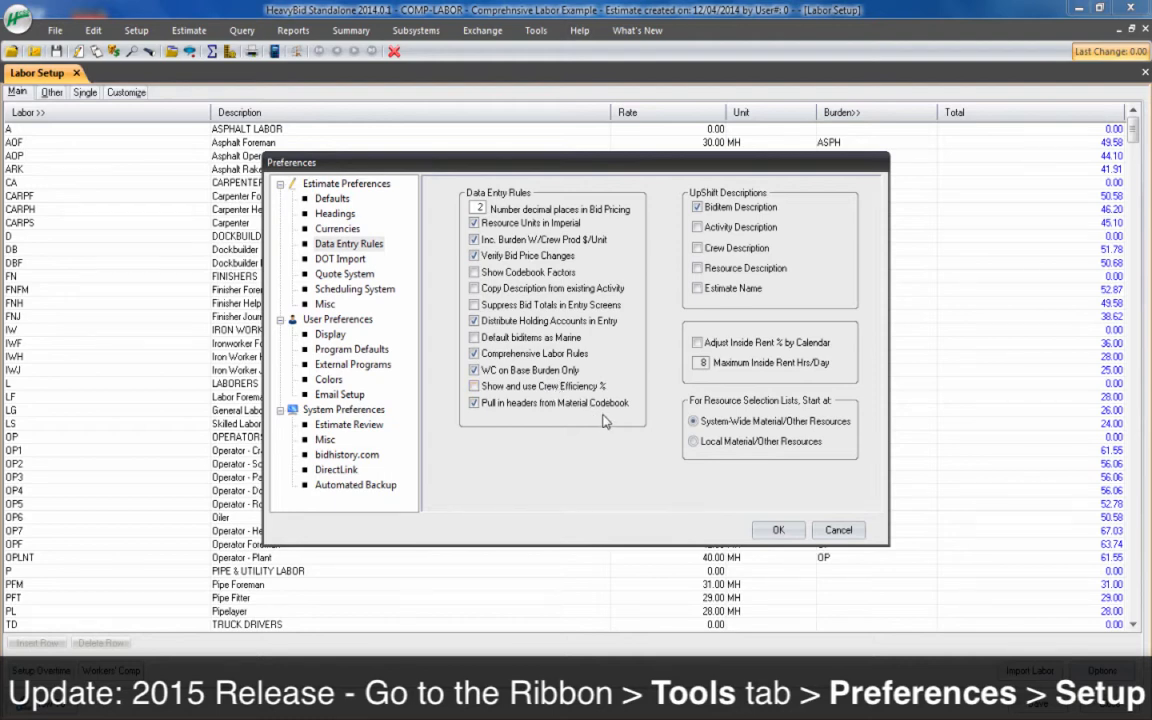
{"action": "left_click", "coordinate": [779, 531]}
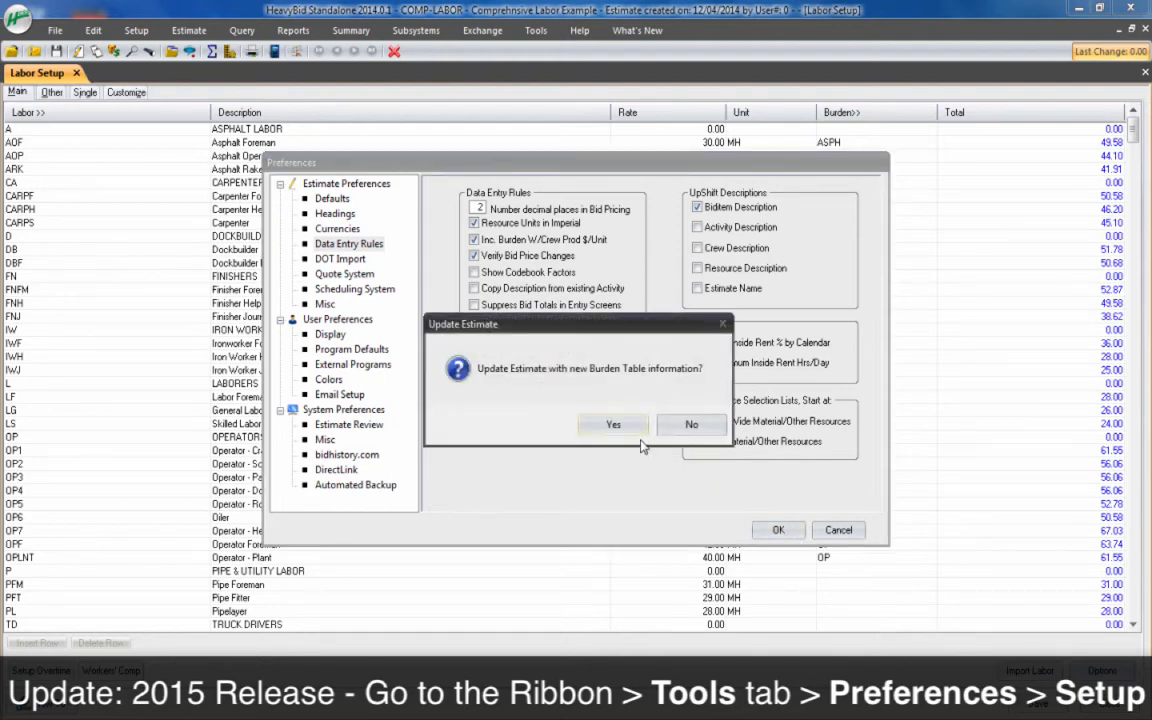
{"action": "left_click", "coordinate": [613, 425]}
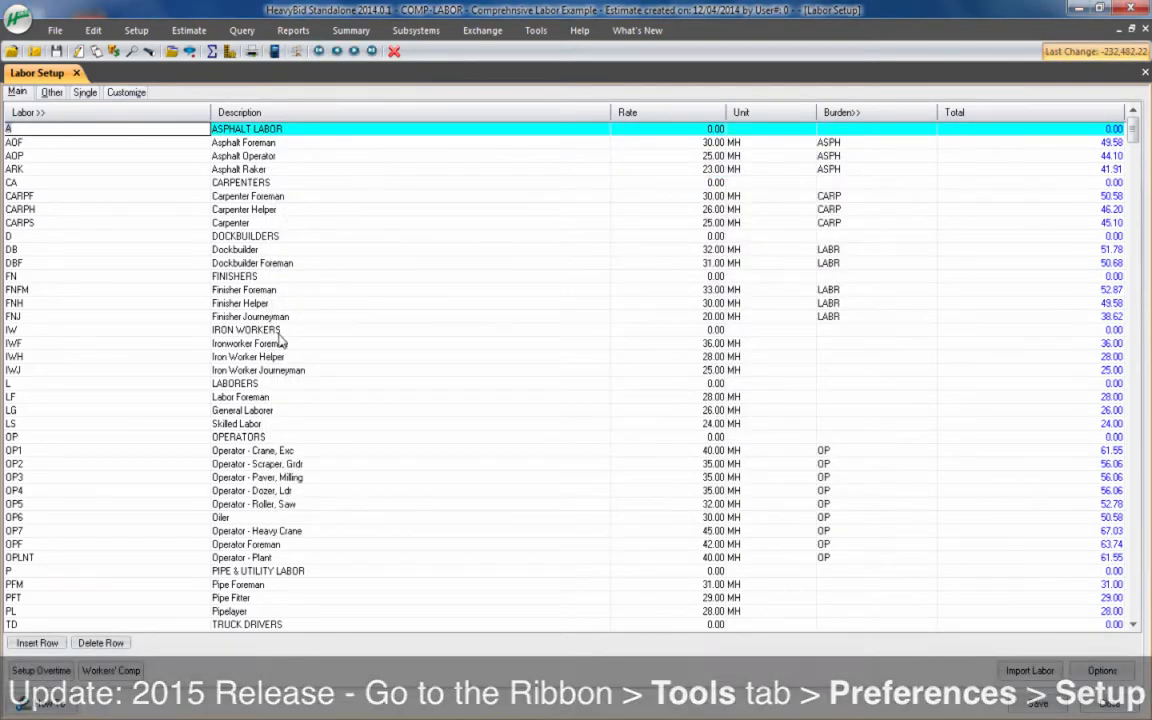
Step: Review the workers' compensation codes and their percentages, and return to the labor setup
{"action": "left_click", "coordinate": [111, 671]}
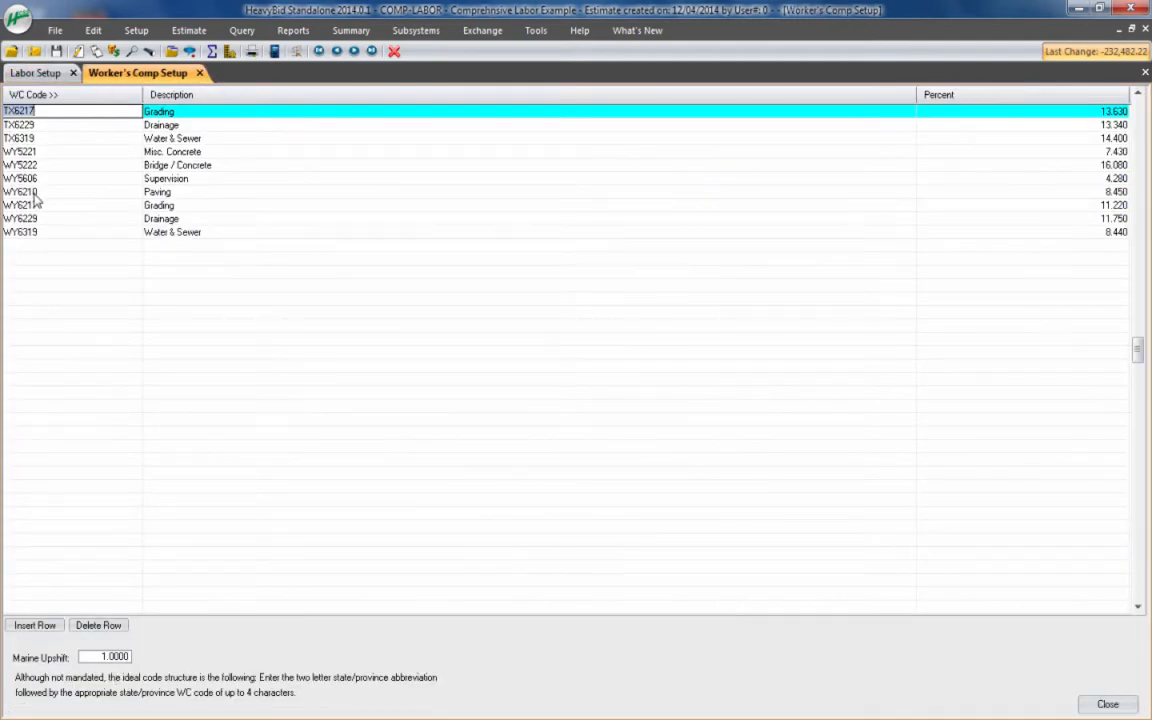
{"action": "left_click", "coordinate": [36, 73]}
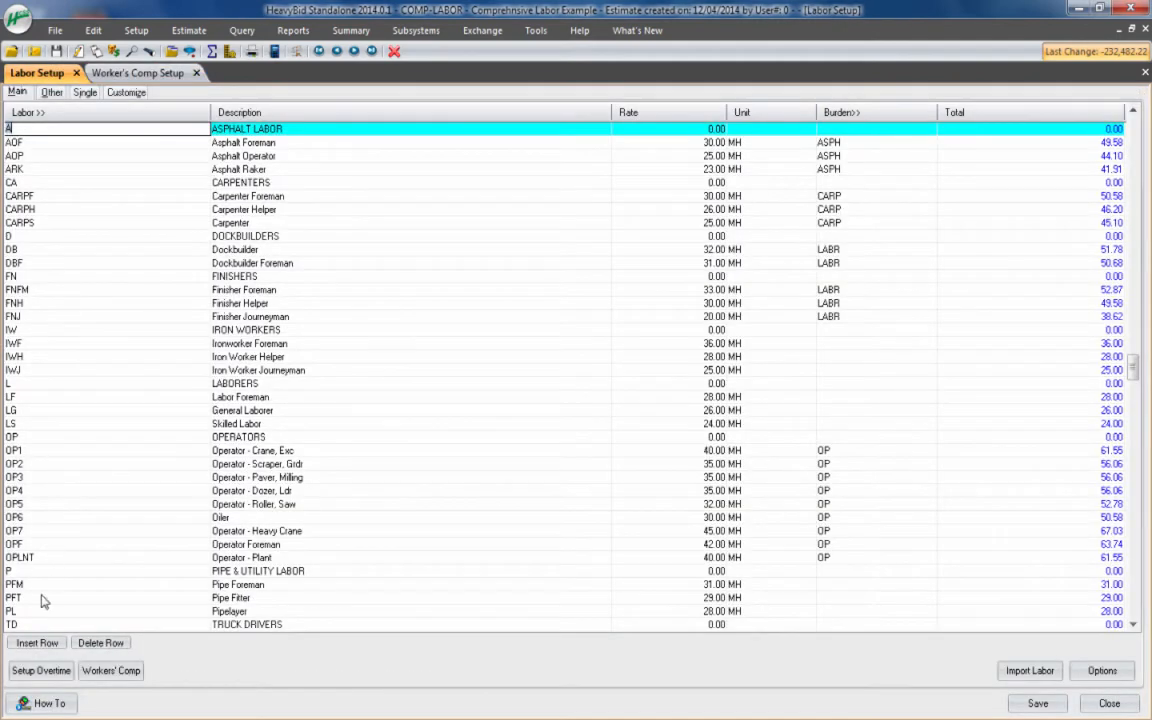
Step: Make the FICA tax apply to overtime in the OP burden table and update the estimate with the new setup information
{"action": "left_click", "coordinate": [40, 671]}
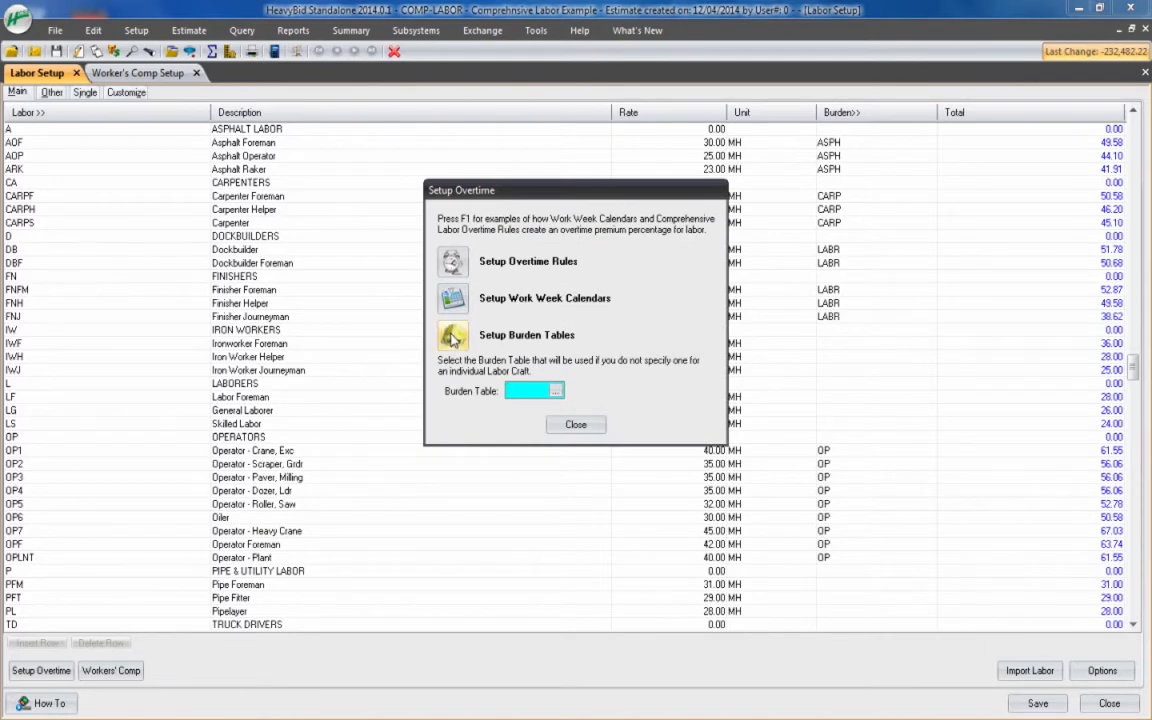
{"action": "left_click", "coordinate": [452, 338]}
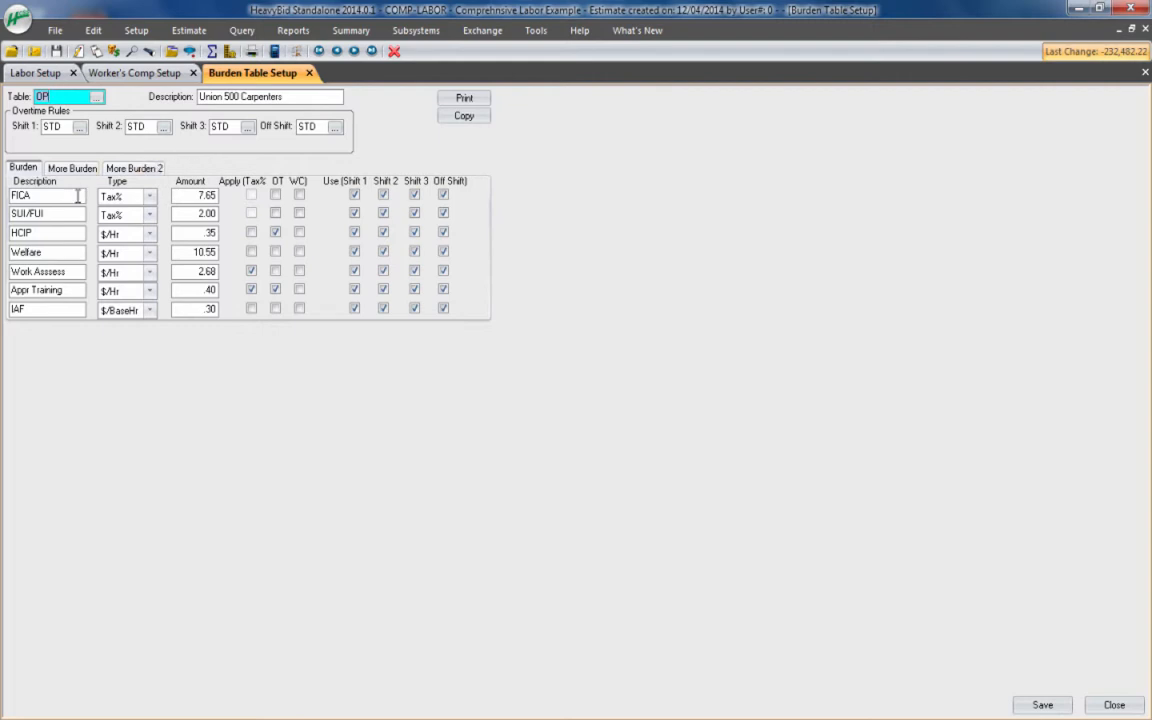
{"action": "left_click", "coordinate": [45, 197]}
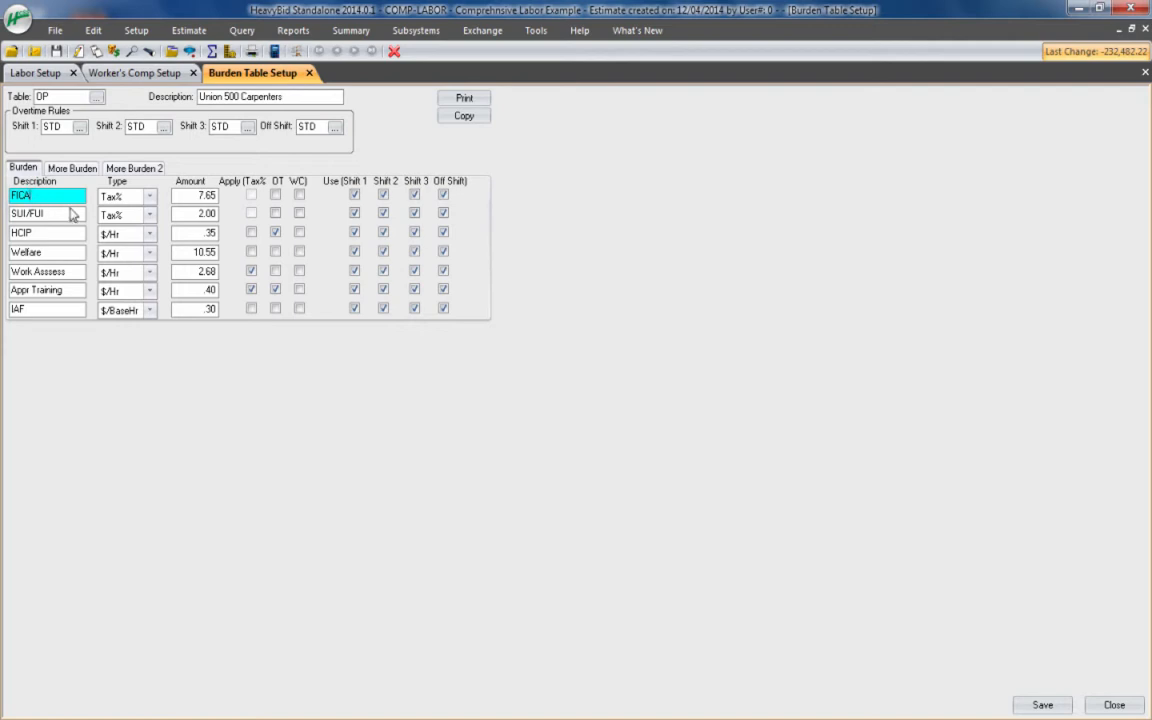
{"action": "left_click", "coordinate": [150, 197]}
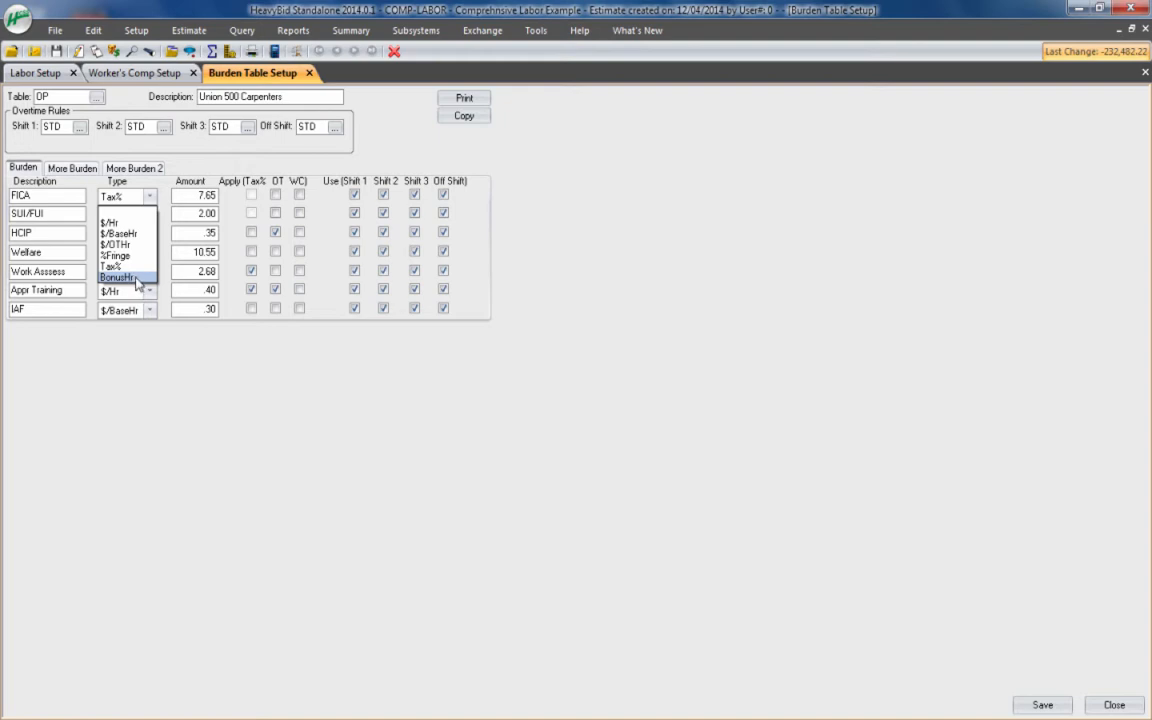
{"action": "left_click", "coordinate": [112, 304]}
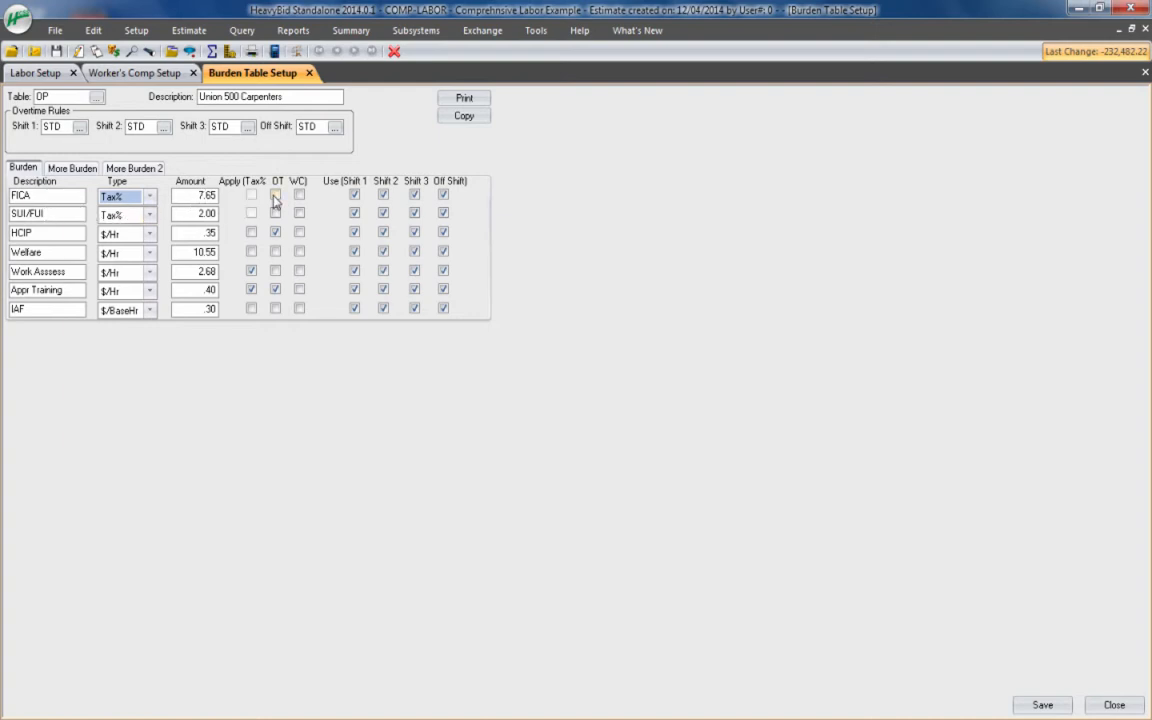
{"action": "left_click", "coordinate": [275, 196]}
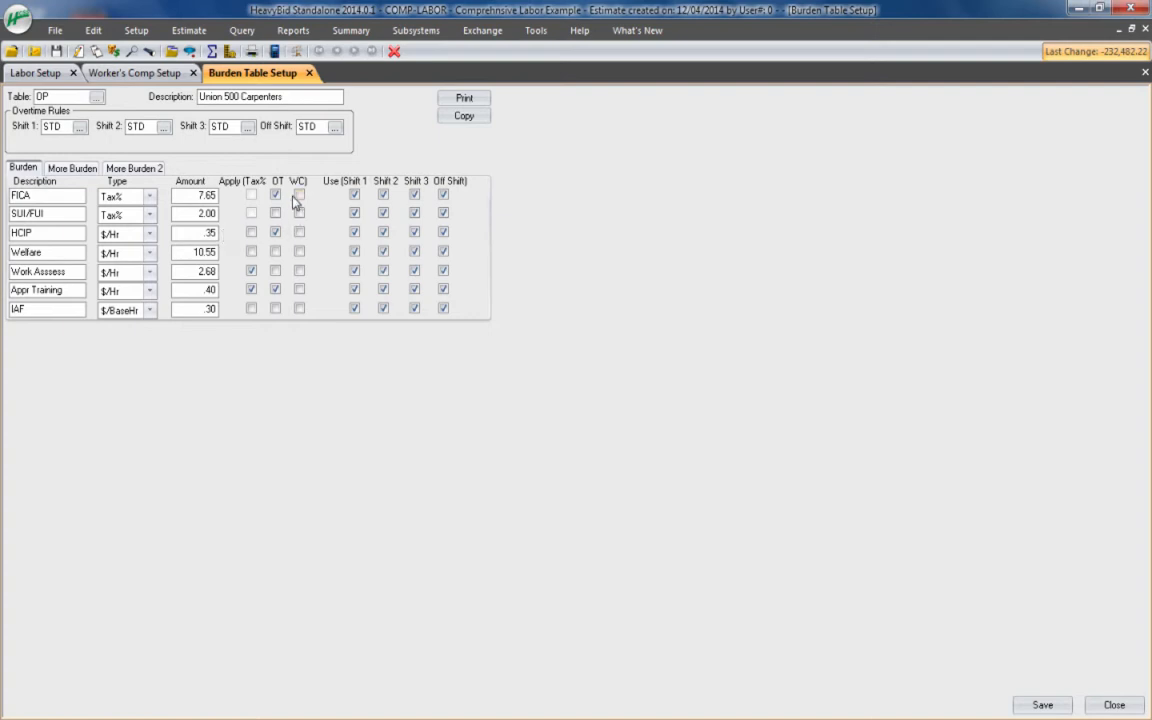
{"action": "left_click", "coordinate": [62, 214]}
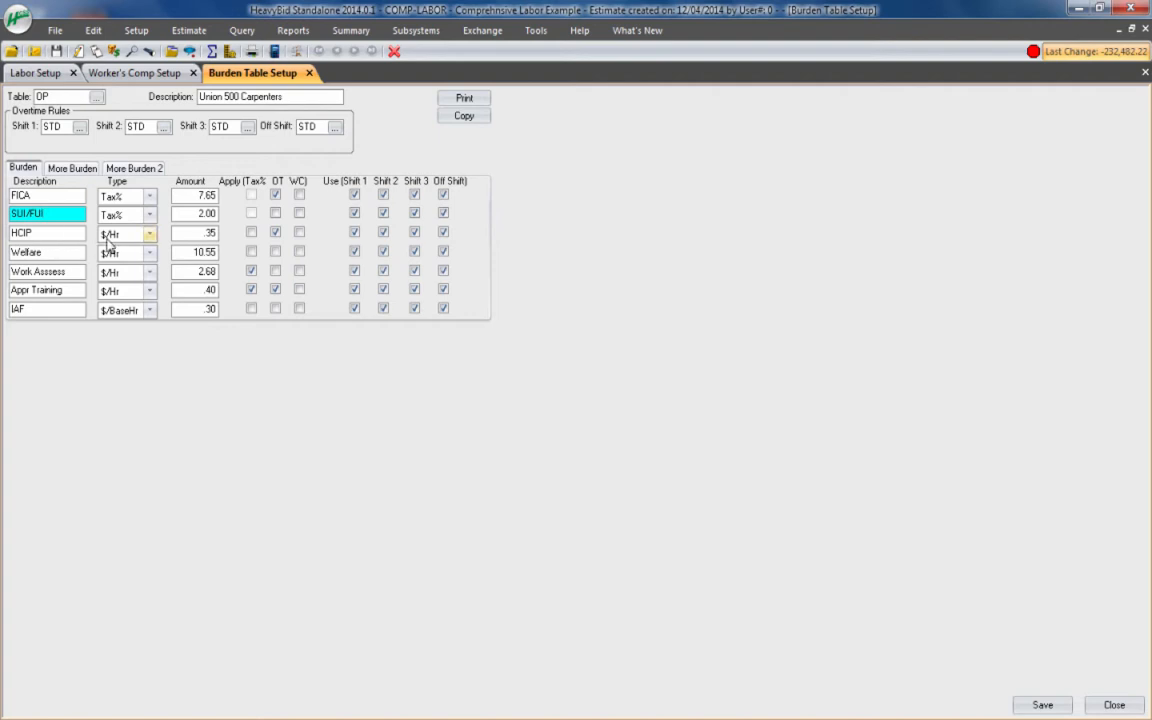
{"action": "left_click", "coordinate": [275, 231]}
{"action": "left_click", "coordinate": [85, 170]}
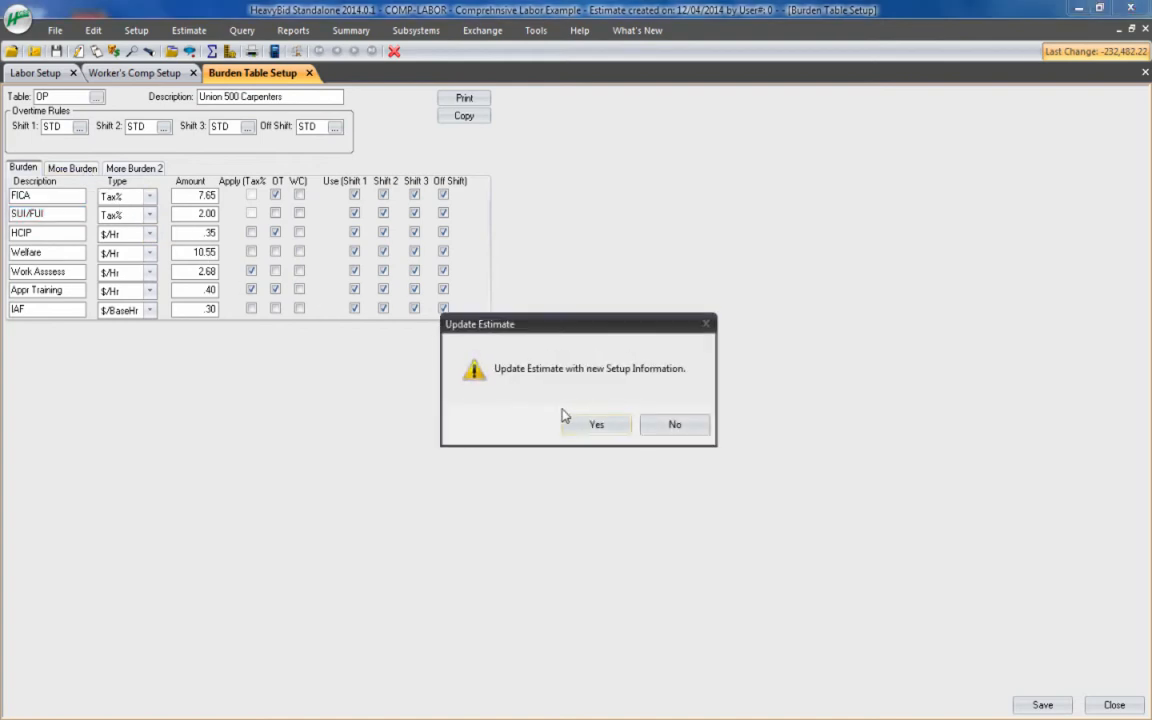
{"action": "left_click", "coordinate": [596, 424]}
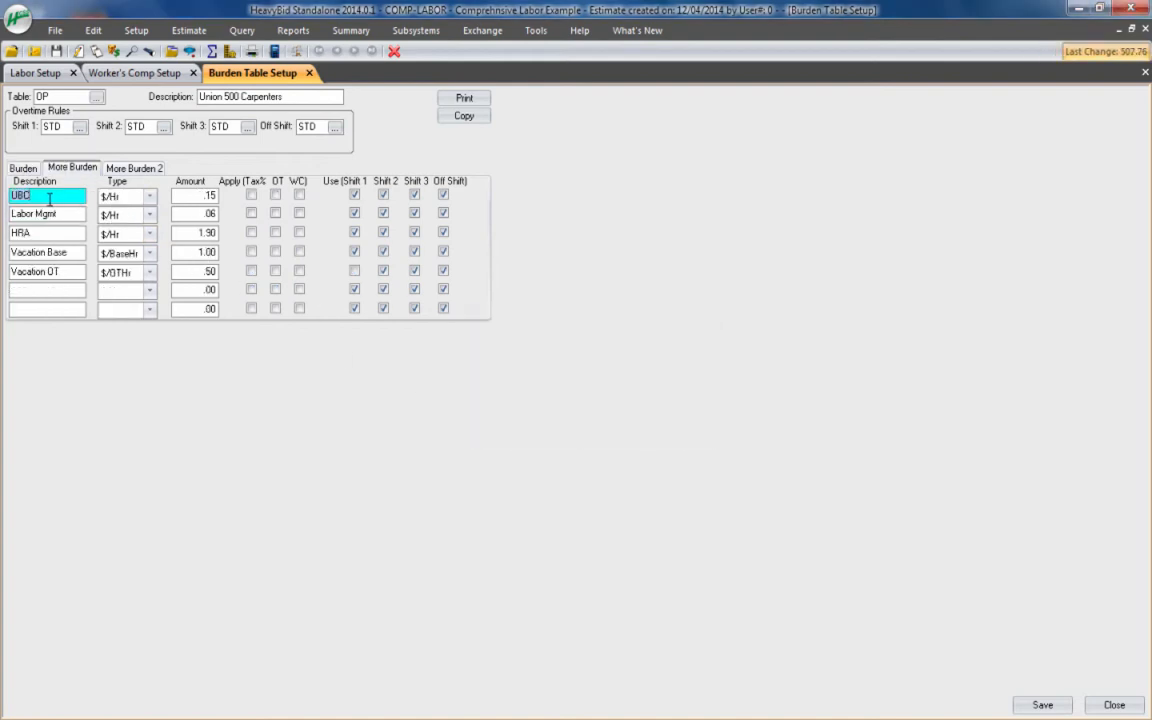
Step: Examine the Vacation Base and Vacation OT entries and the additional burden pages of the OP table
{"action": "left_click", "coordinate": [47, 252]}
{"action": "left_click", "coordinate": [52, 270]}
{"action": "left_click", "coordinate": [50, 255]}
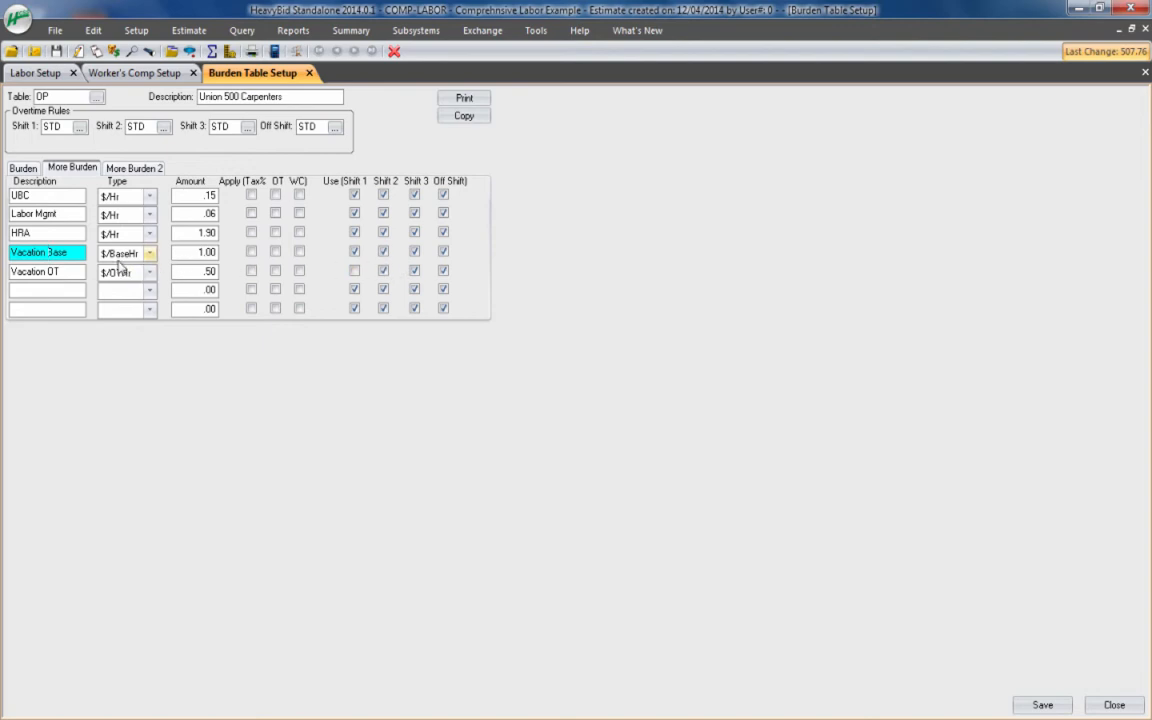
{"action": "left_click", "coordinate": [191, 255]}
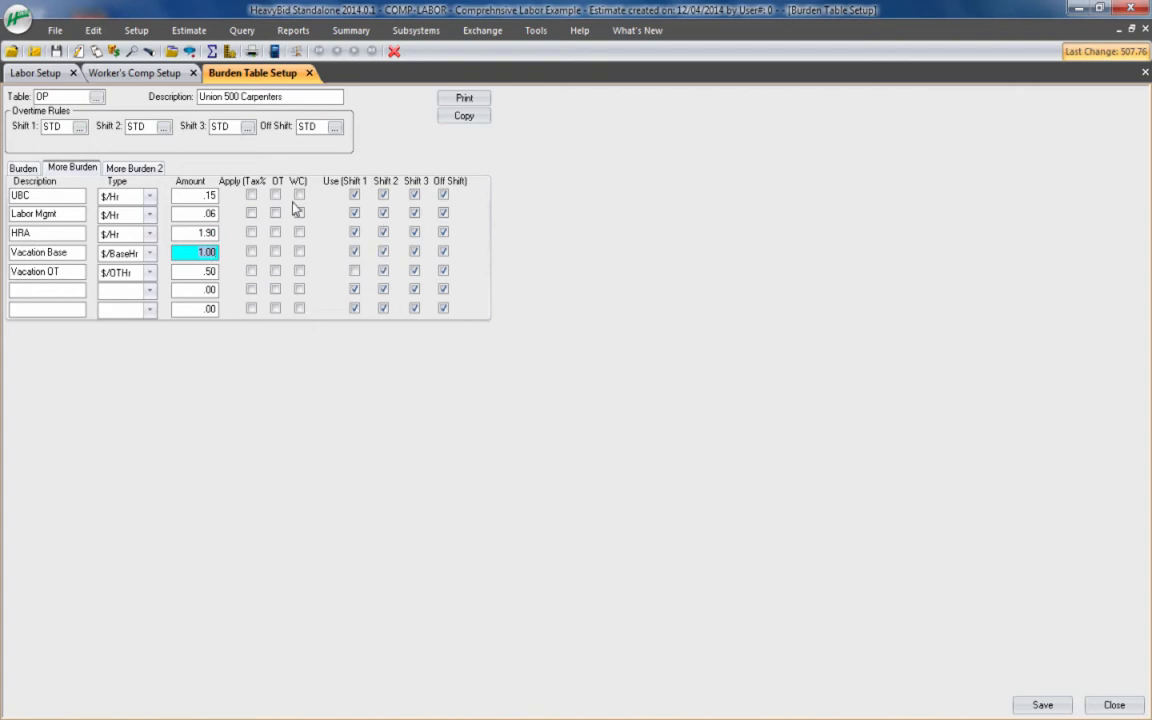
{"action": "left_click", "coordinate": [145, 172]}
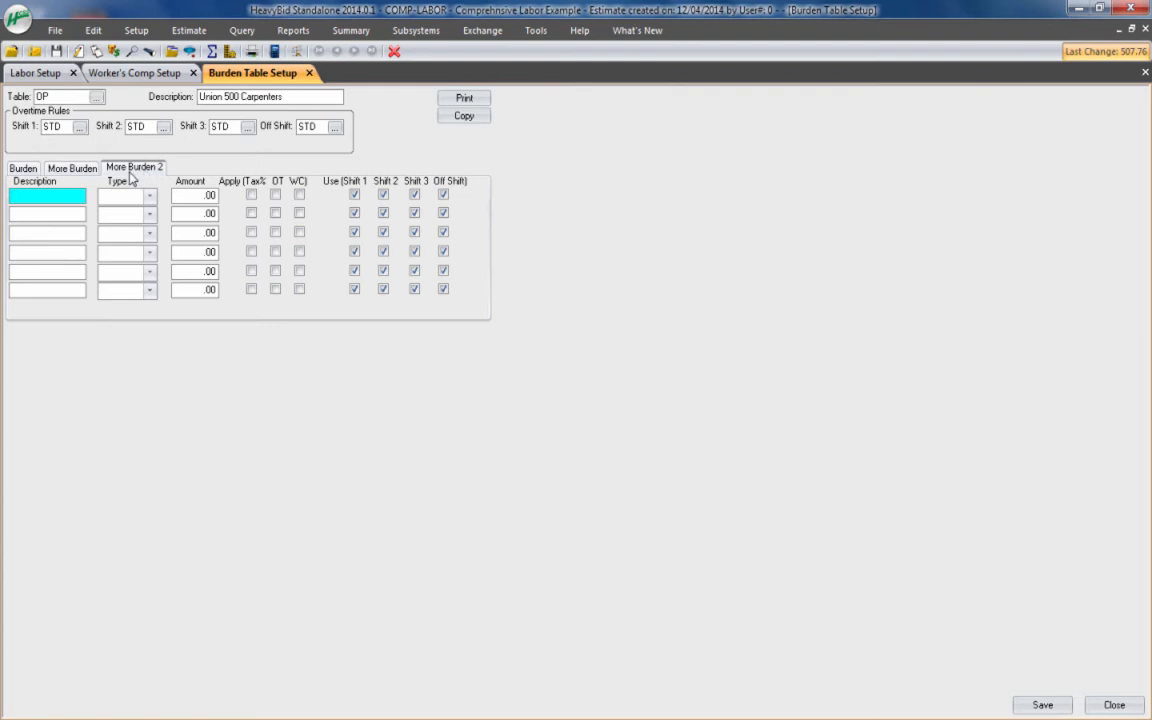
{"action": "left_click", "coordinate": [86, 167]}
{"action": "left_click", "coordinate": [120, 172]}
{"action": "left_click", "coordinate": [89, 168]}
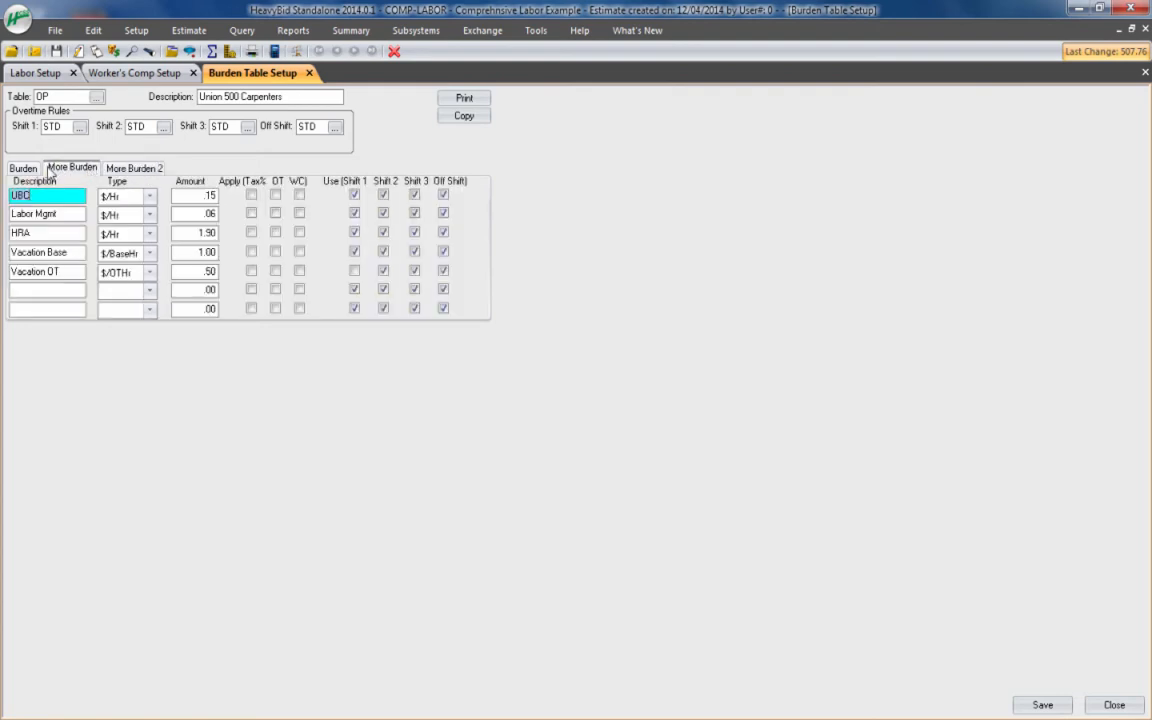
{"action": "left_click", "coordinate": [23, 168]}
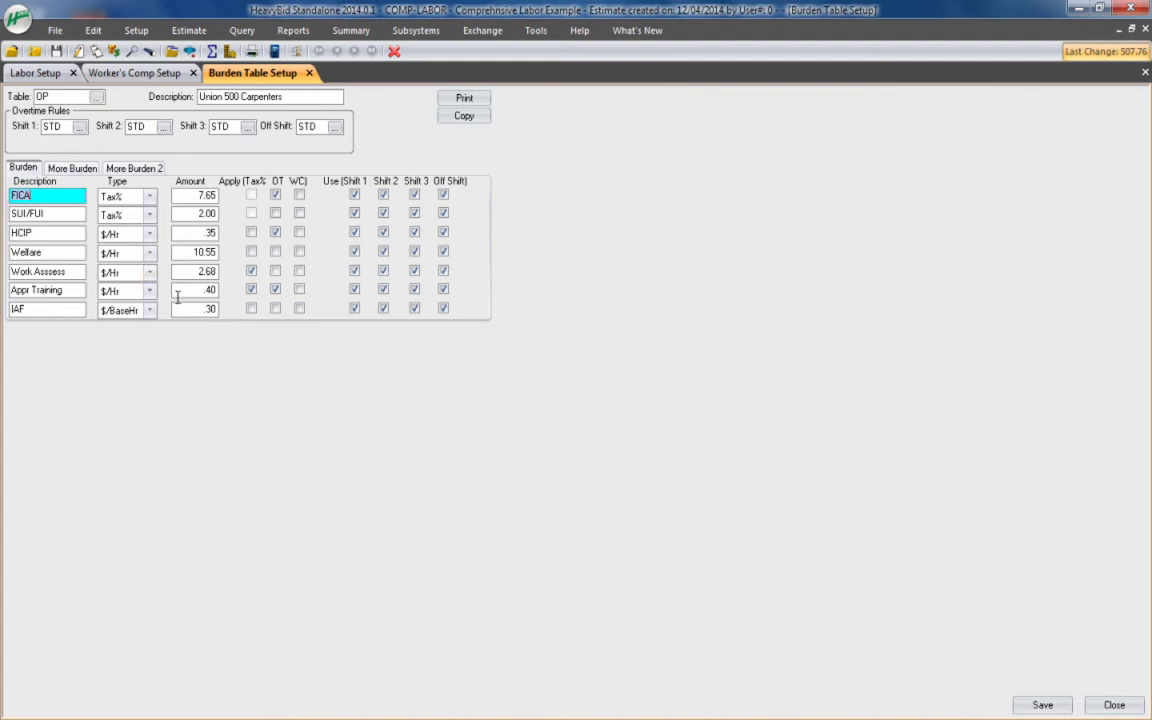
Step: View the list of available burden tables and keep OP selected
{"action": "left_click", "coordinate": [60, 96]}
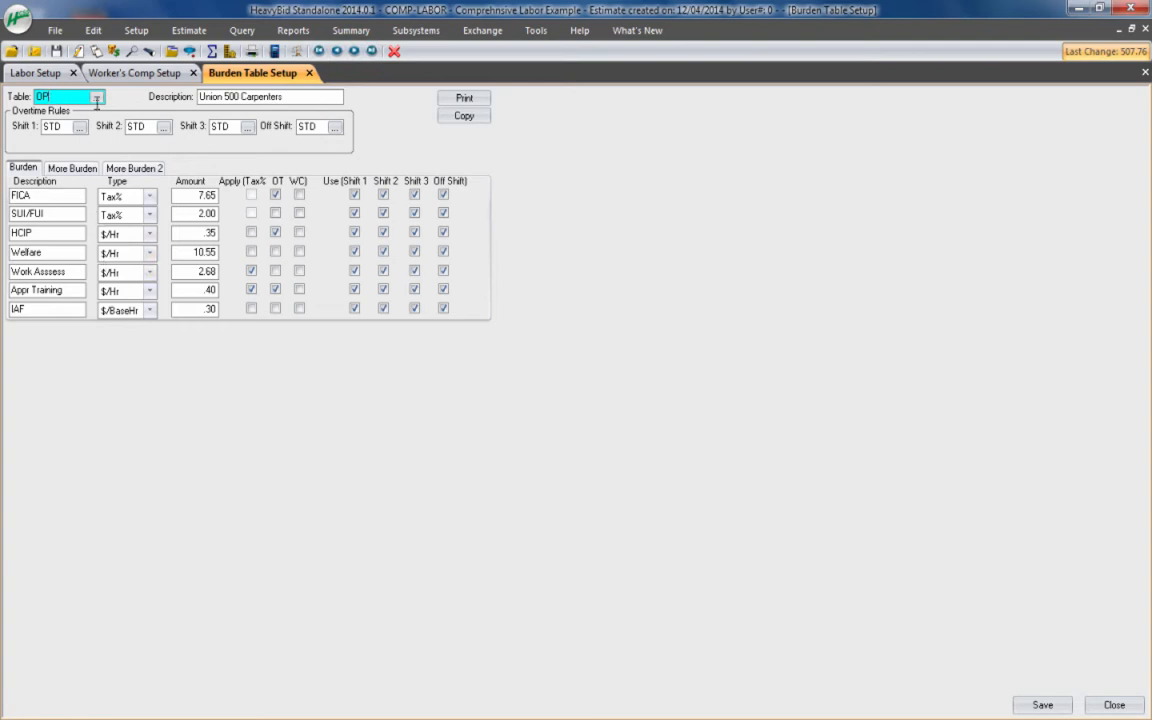
{"action": "left_click", "coordinate": [95, 96]}
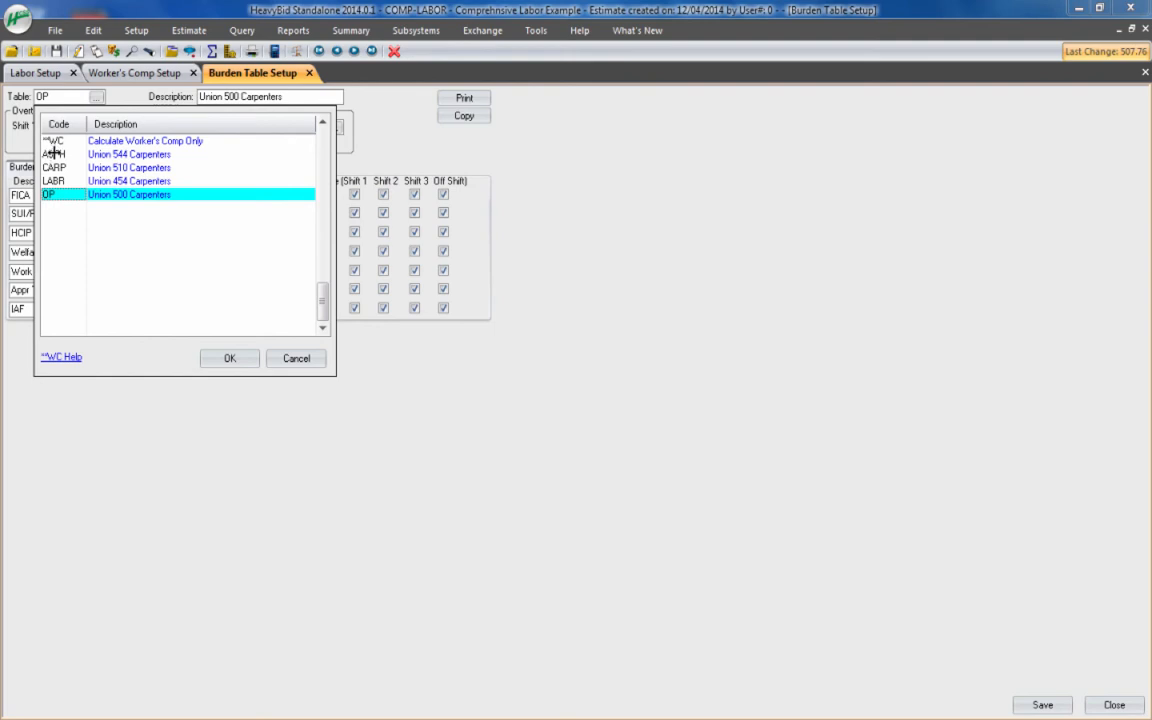
{"action": "left_click", "coordinate": [230, 358]}
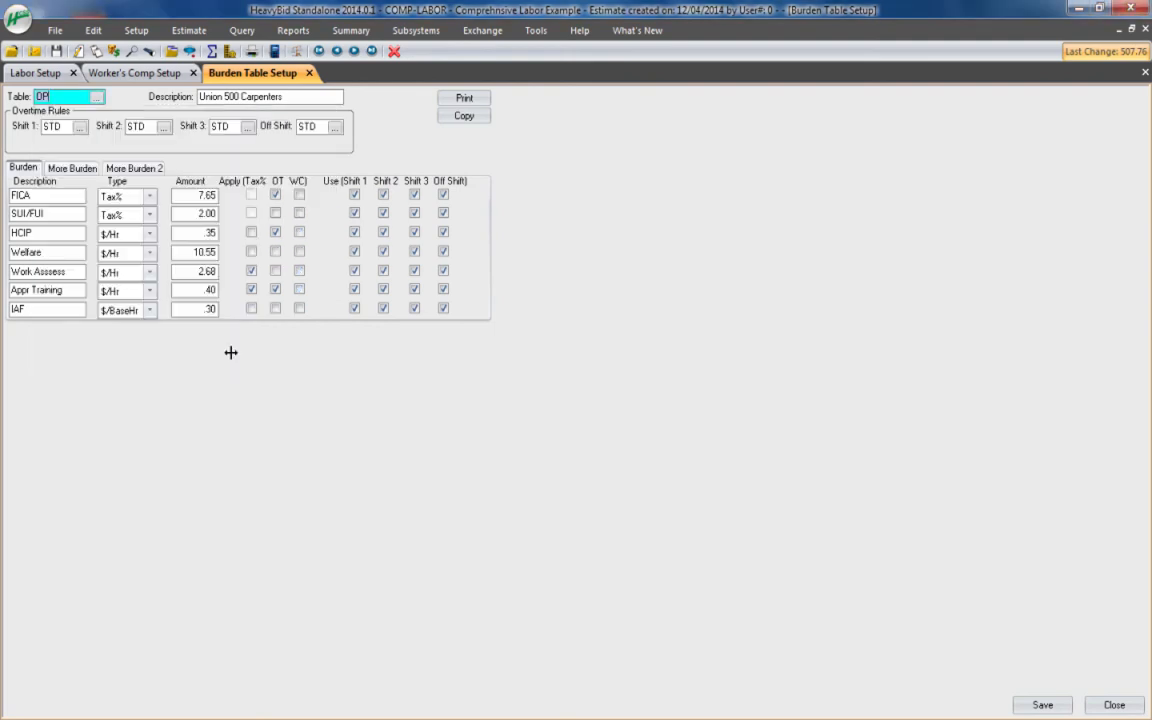
Step: Examine the burden tables assigned to the labor crafts, viewing the choices for Finisher Foreman and keeping LABR
{"action": "left_click", "coordinate": [44, 68]}
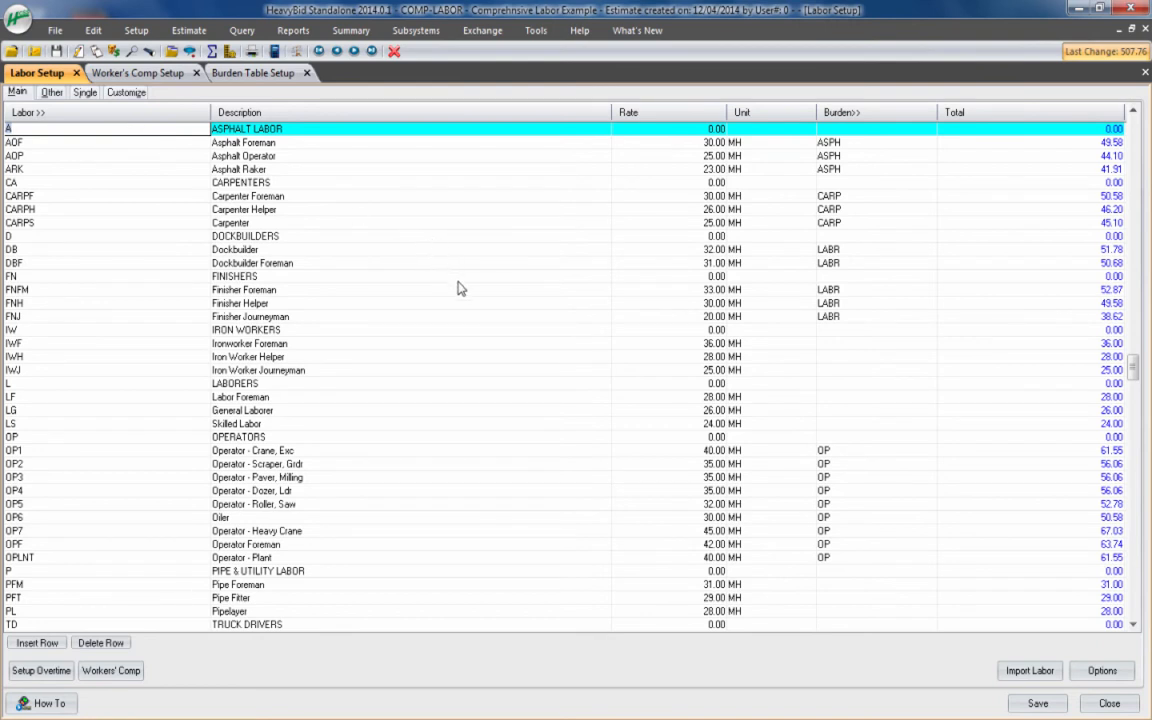
{"action": "left_click", "coordinate": [855, 346]}
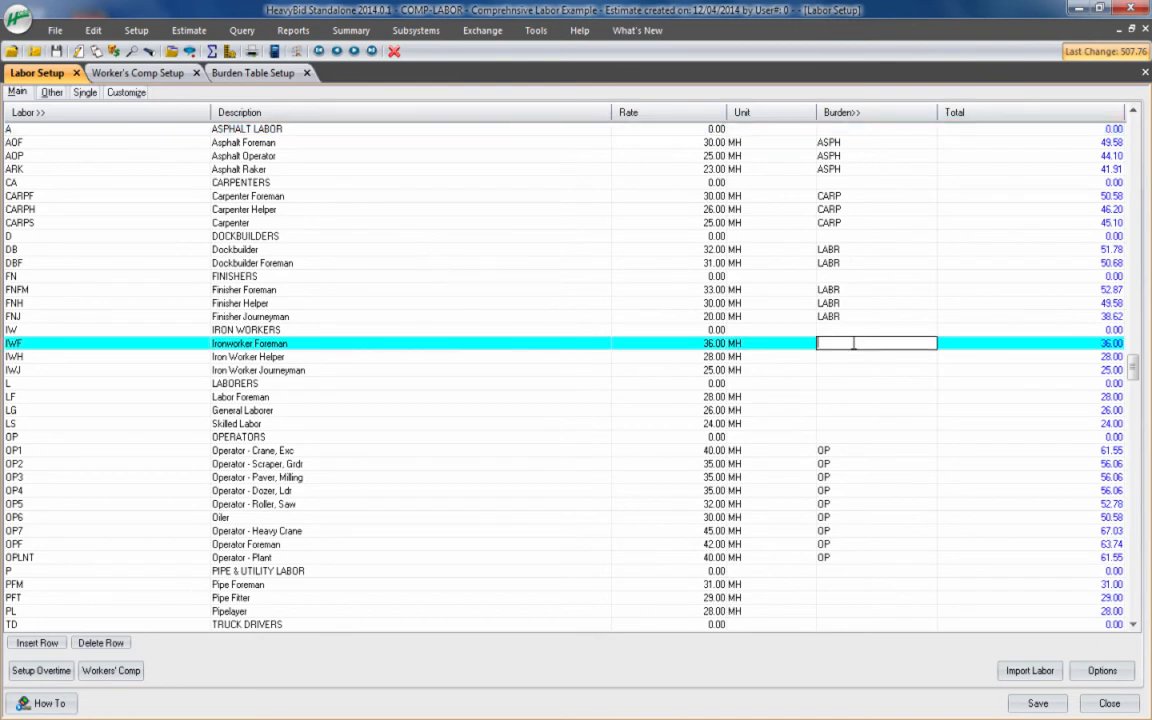
{"action": "left_click", "coordinate": [840, 289]}
{"action": "left_click", "coordinate": [845, 113]}
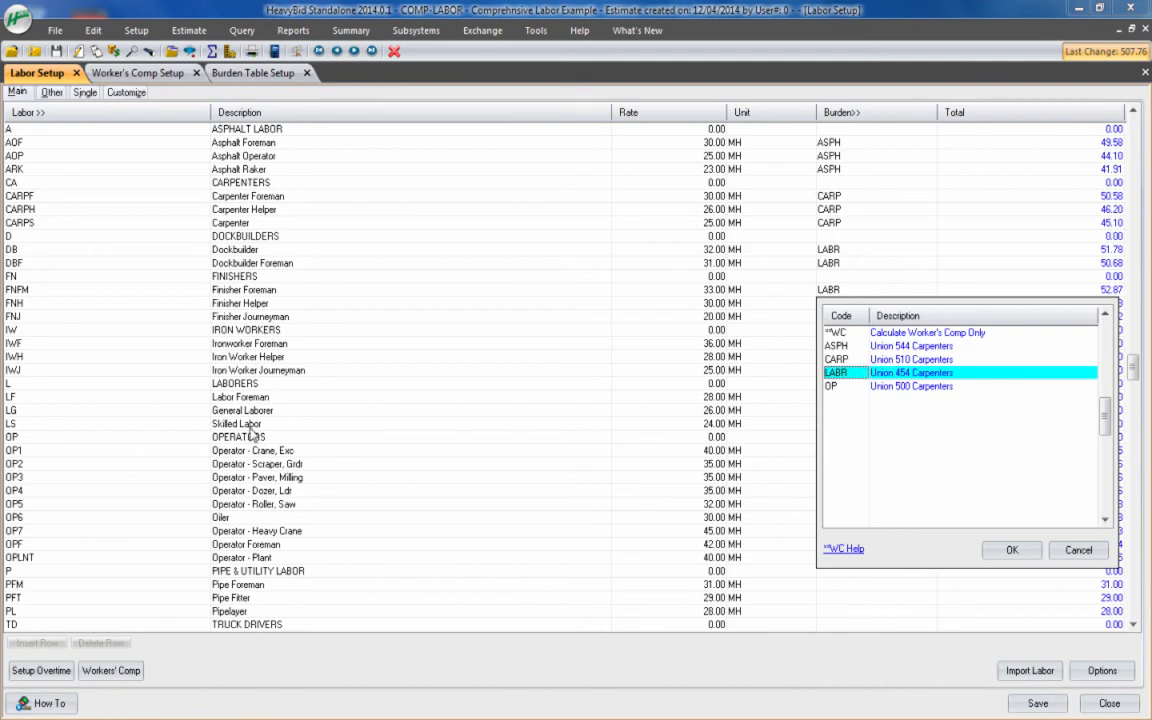
{"action": "left_click", "coordinate": [1027, 556]}
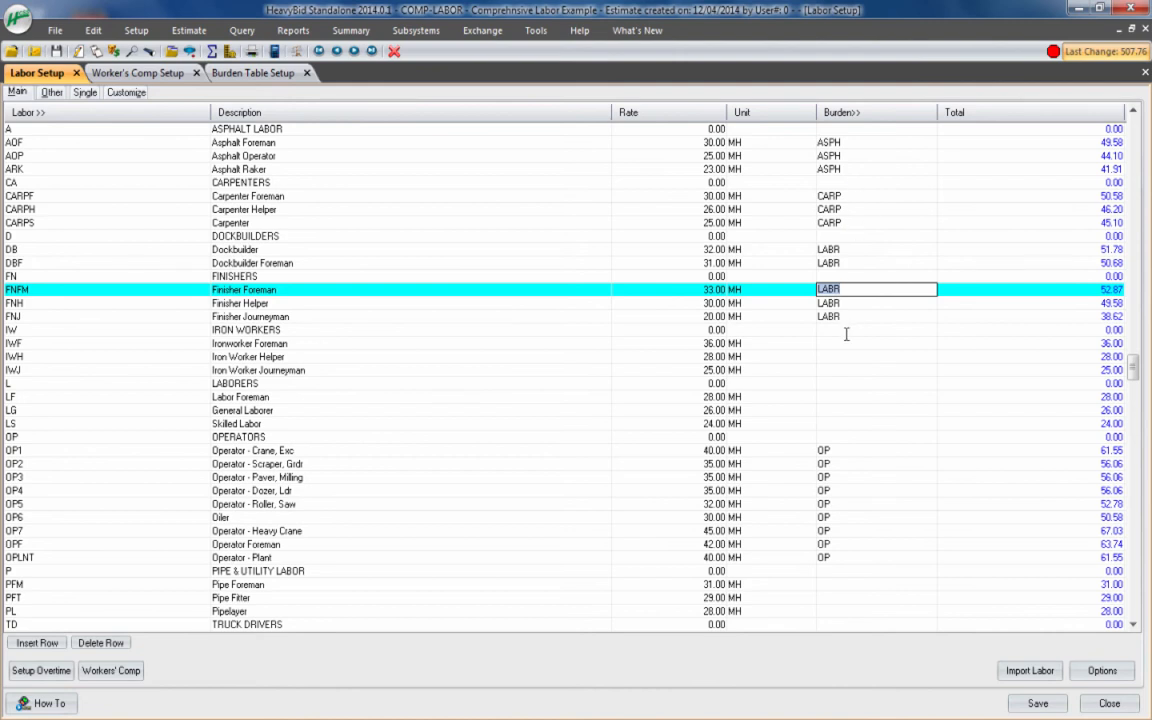
{"action": "key", "text": "Down"}
{"action": "key", "text": "Down"}
{"action": "key", "text": "Down"}
{"action": "key", "text": "Down"}
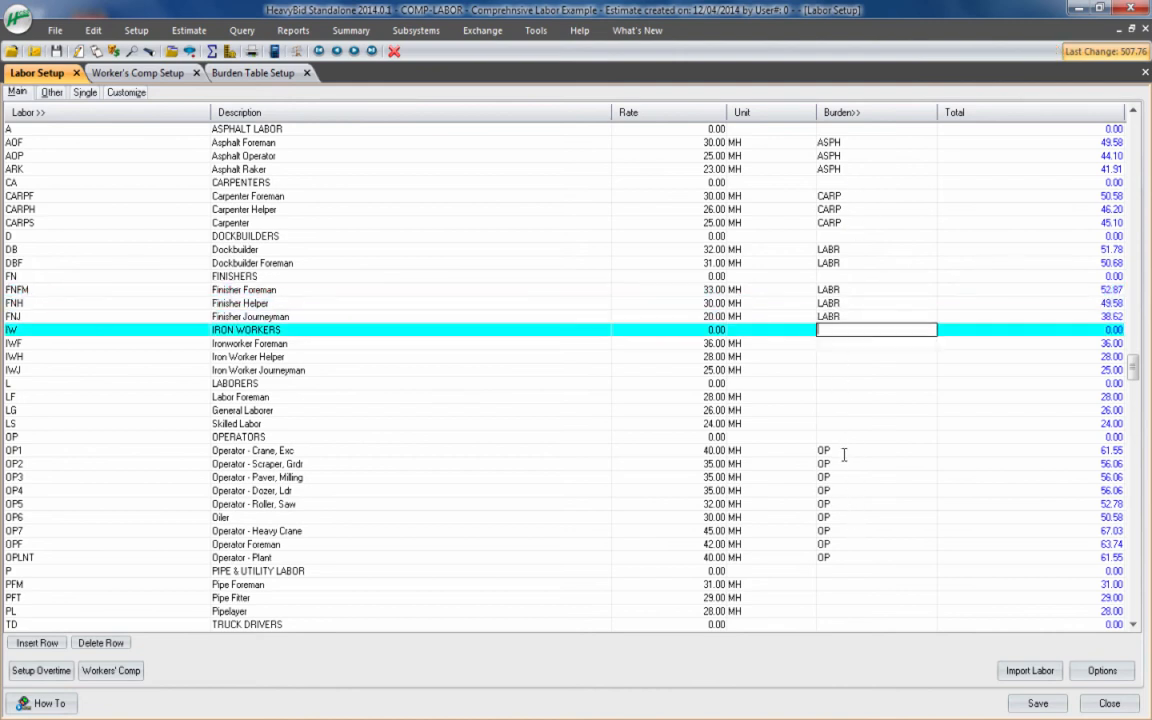
{"action": "left_click", "coordinate": [850, 142]}
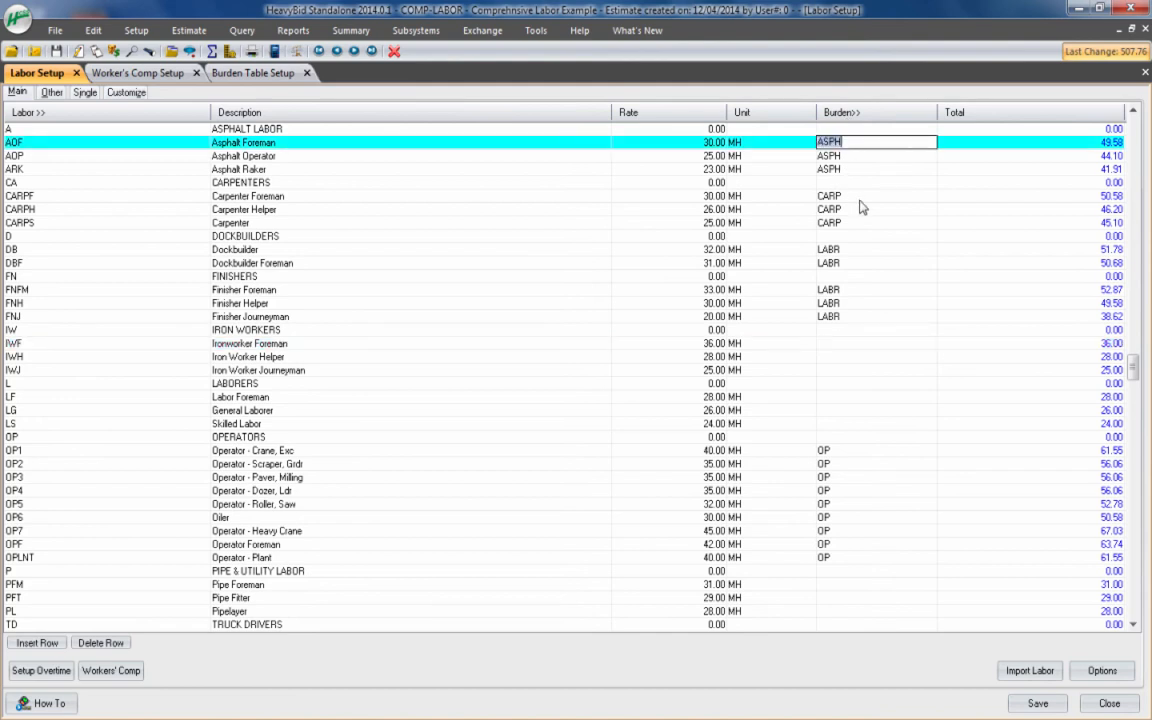